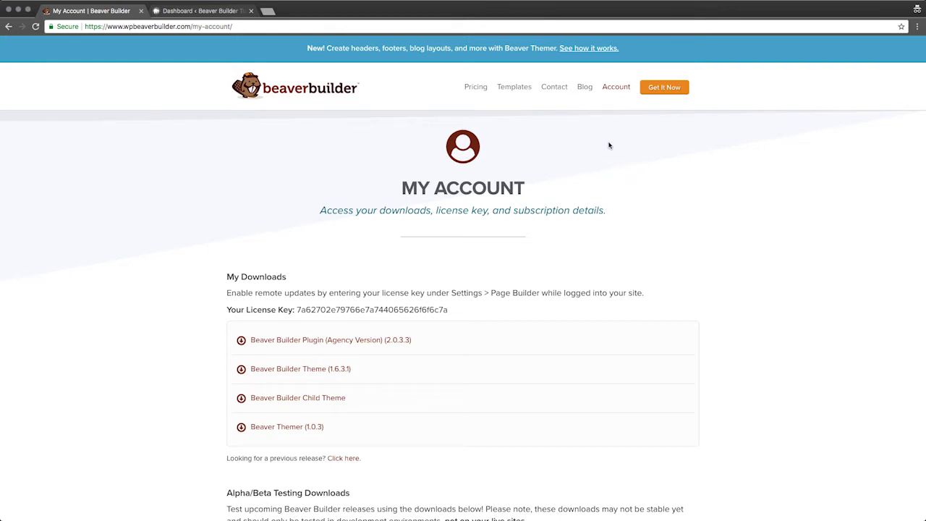
Select the full license key on the Beaver Builder My Account page
{"action": "mouse_move", "coordinate": [614, 94]}
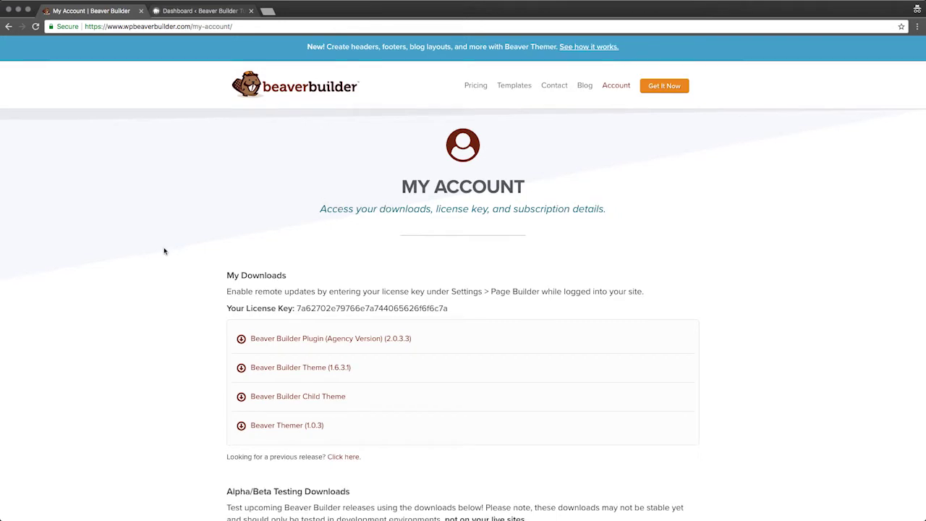
{"action": "scroll", "coordinate": [164, 251], "scroll_direction": "down", "scroll_amount": 3}
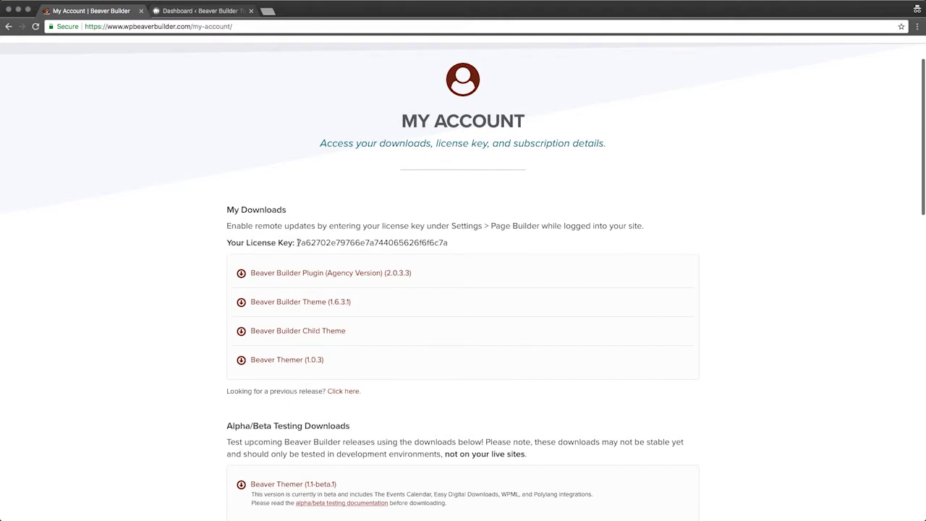
{"action": "left_click_drag", "start_coordinate": [298, 243], "coordinate": [448, 243]}
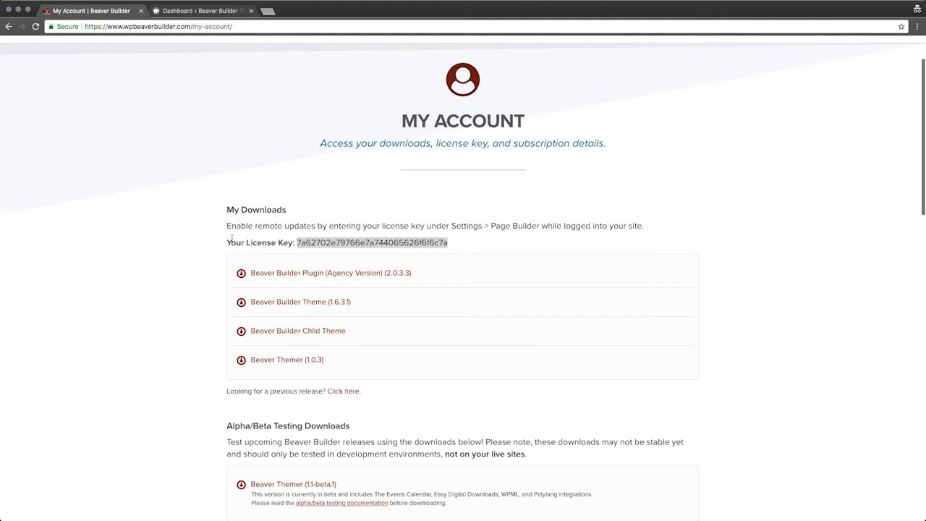
Download bb-plugin-agency.zip and bb-theme.zip, then return to the WordPress dashboard
{"action": "left_click", "coordinate": [208, 257]}
{"action": "left_click", "coordinate": [272, 274]}
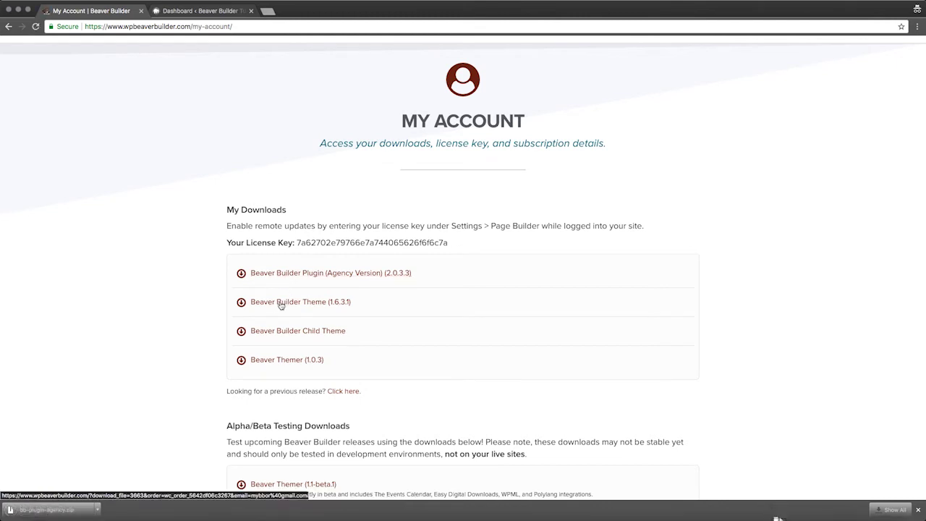
{"action": "left_click", "coordinate": [281, 303]}
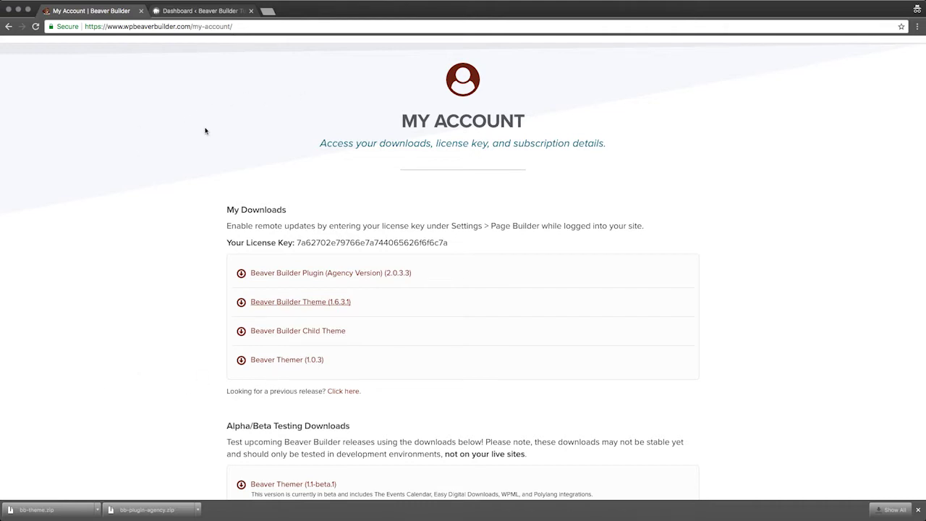
{"action": "left_click", "coordinate": [192, 12]}
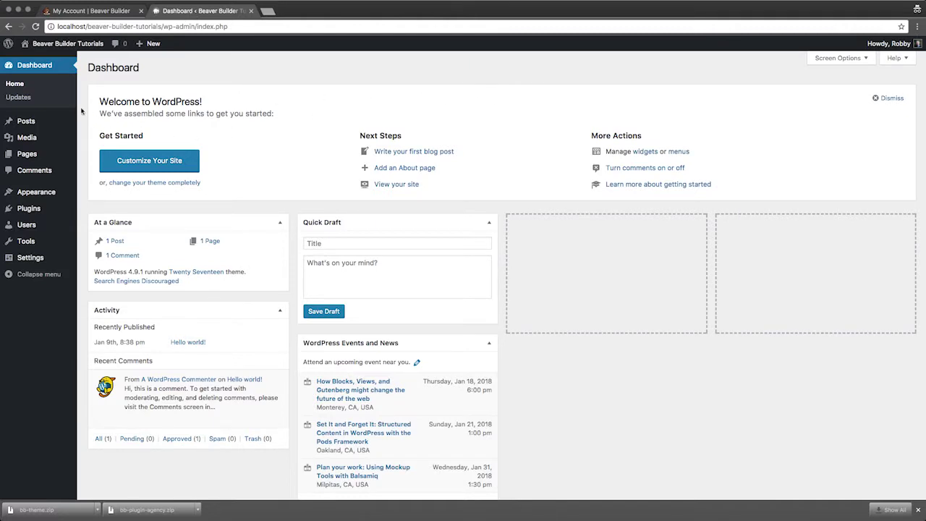
Upload bb-plugin-agency.zip under Plugins > Add New, install it, and activate it
{"action": "mouse_move", "coordinate": [32, 211]}
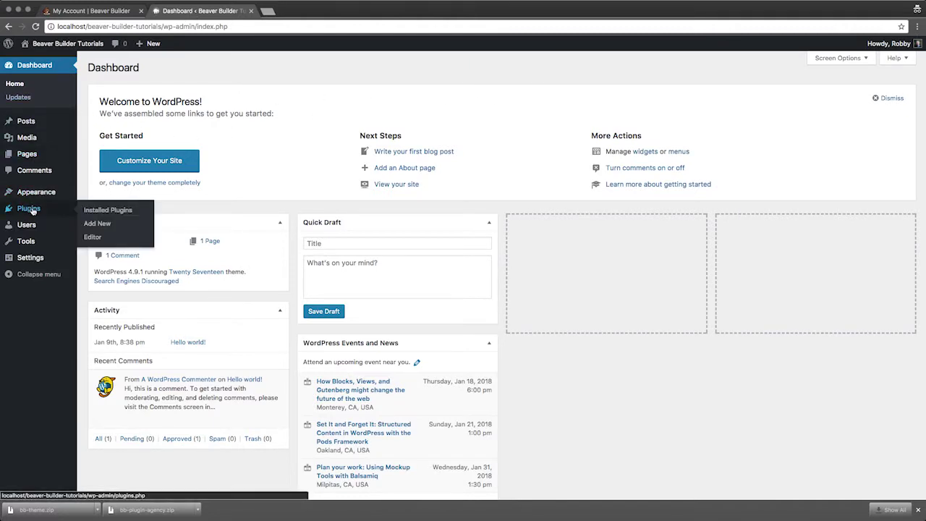
{"action": "left_click", "coordinate": [37, 210]}
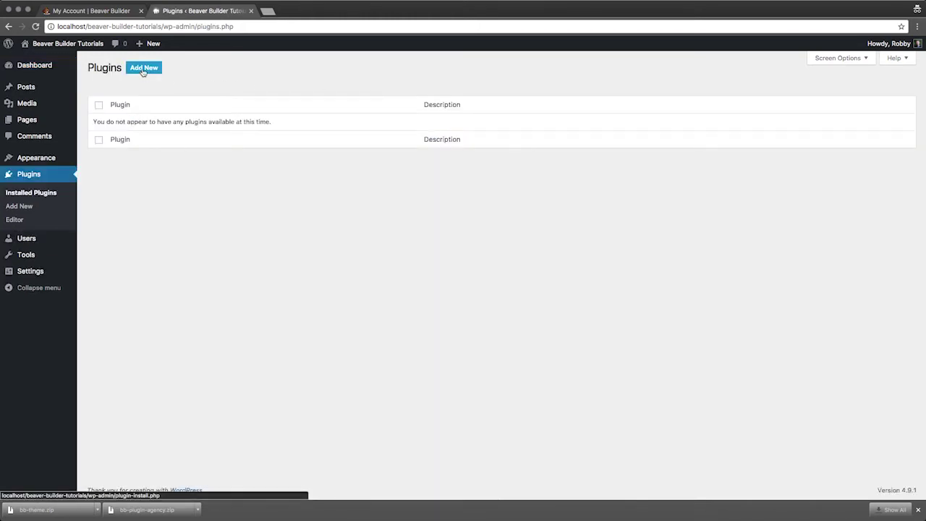
{"action": "left_click", "coordinate": [143, 71]}
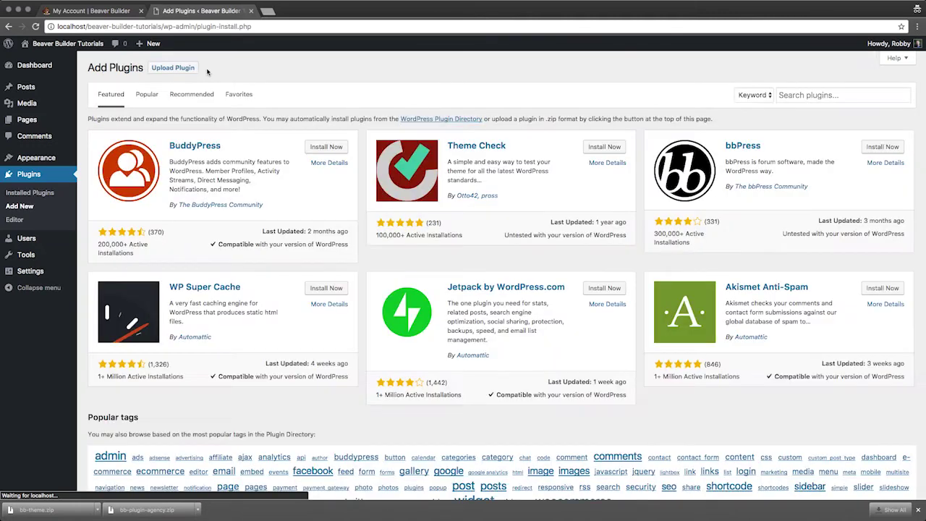
{"action": "left_click", "coordinate": [178, 69]}
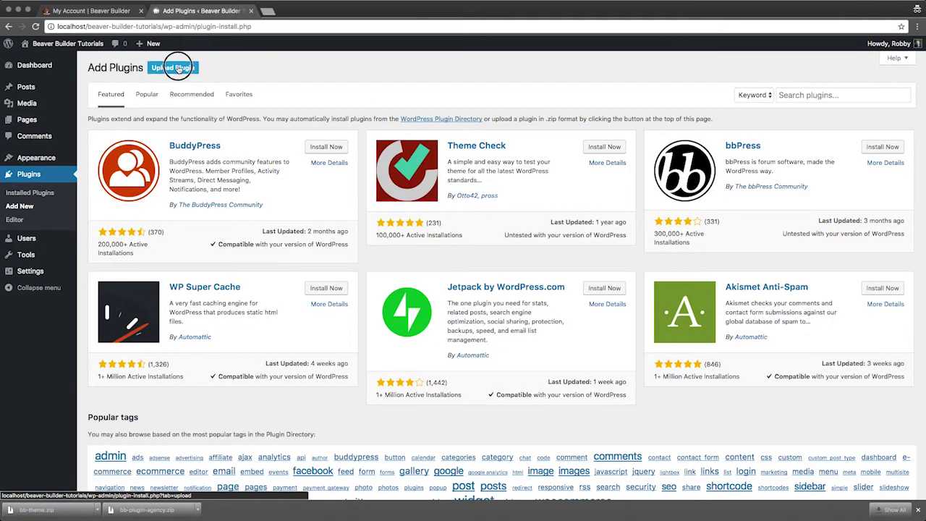
{"action": "left_click", "coordinate": [428, 154]}
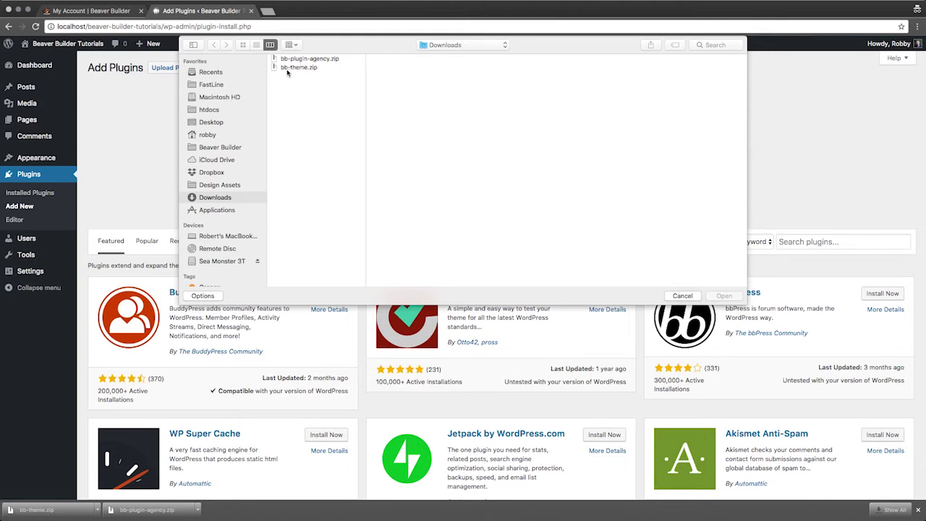
{"action": "left_click", "coordinate": [292, 60]}
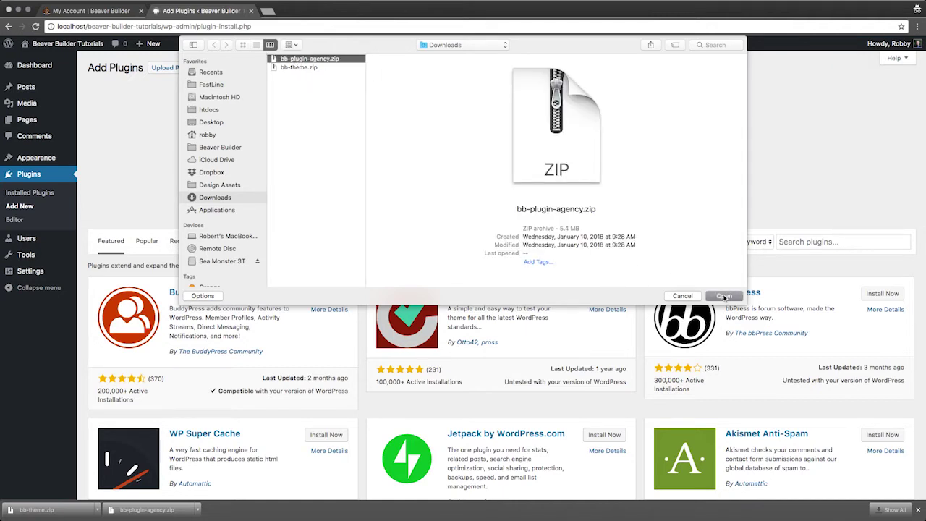
{"action": "left_click", "coordinate": [724, 296]}
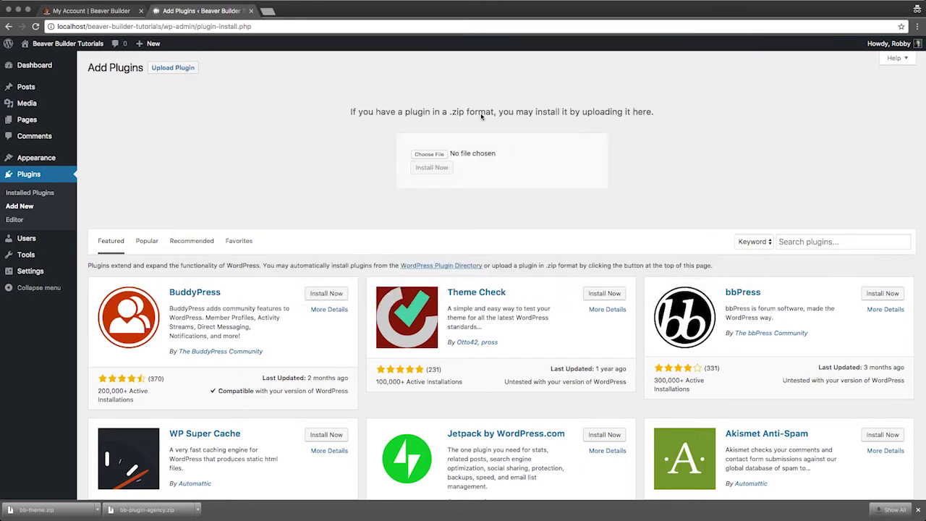
{"action": "left_click", "coordinate": [435, 171]}
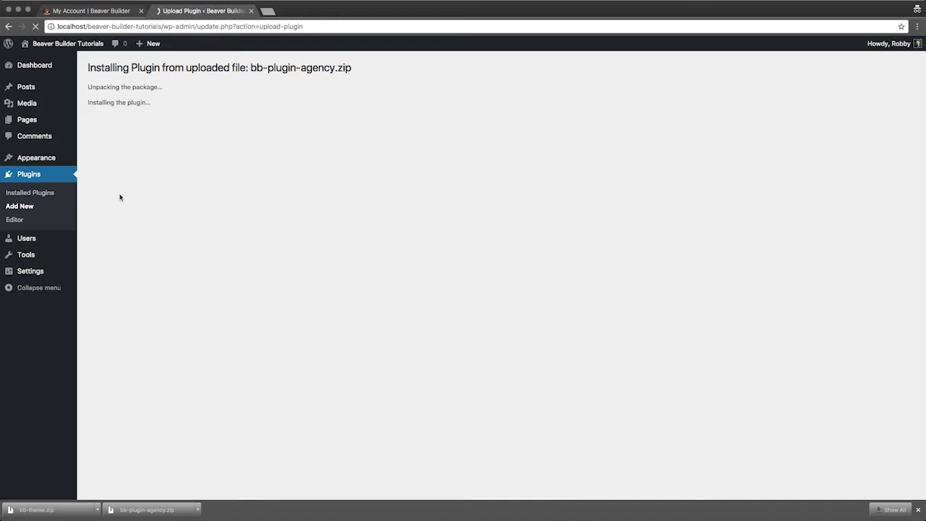
{"action": "left_click", "coordinate": [114, 137]}
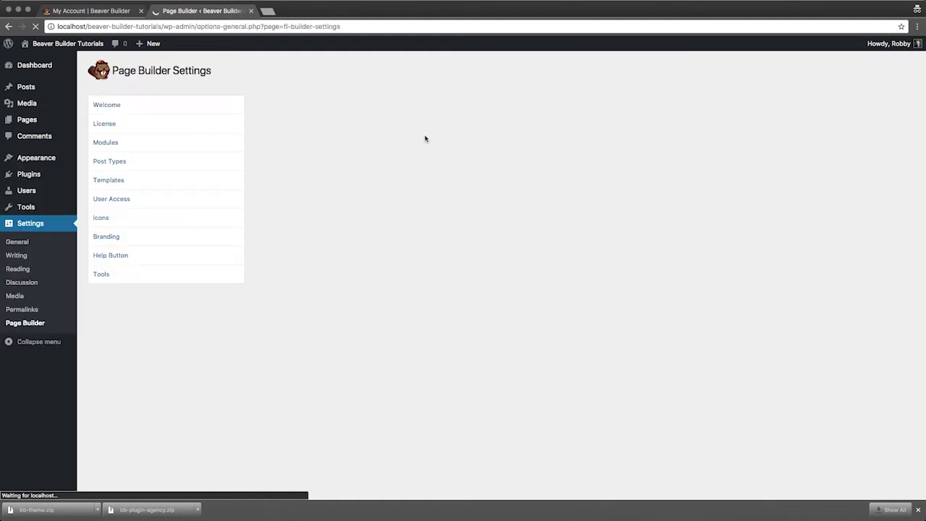
Show the Page Builder License section, where the subscription reads Deactivated
{"action": "scroll", "coordinate": [425, 138], "scroll_direction": "down", "scroll_amount": 1}
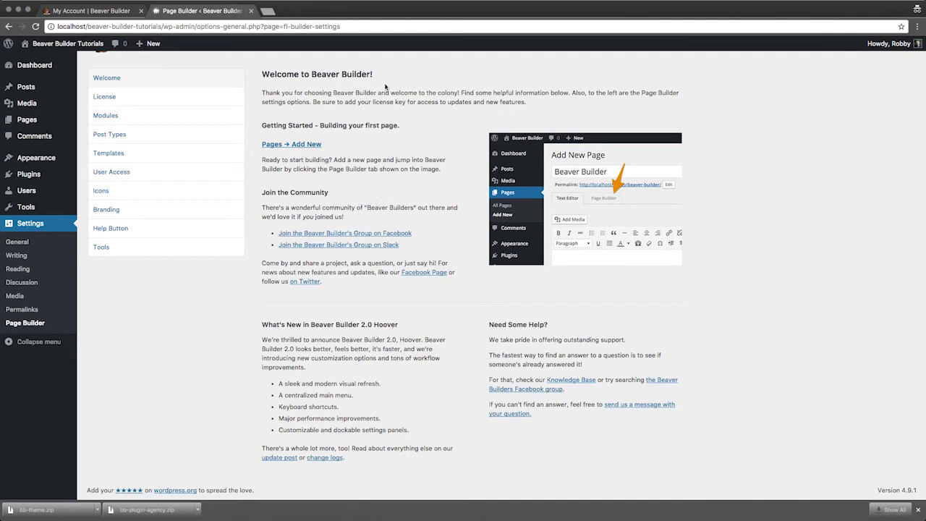
{"action": "left_click", "coordinate": [138, 97]}
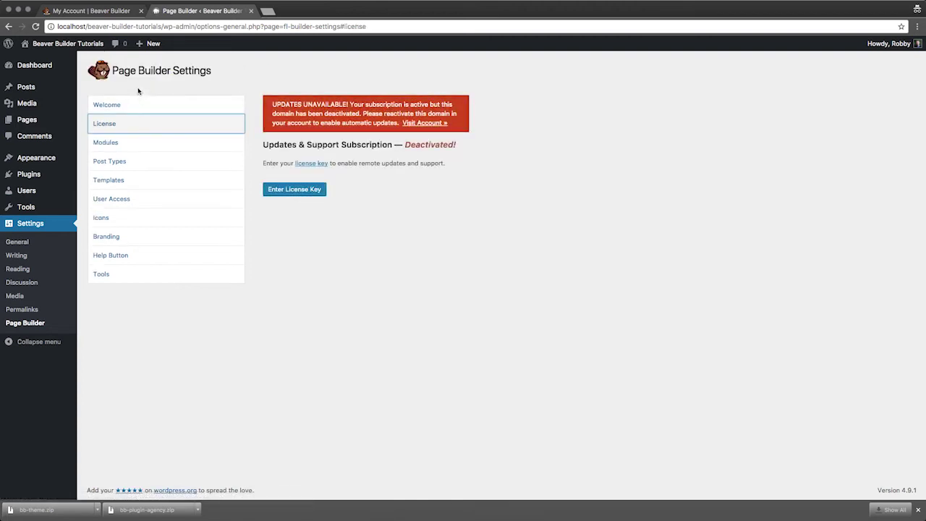
Paste the license key into the Page Builder License field and save it
{"action": "left_click", "coordinate": [302, 190]}
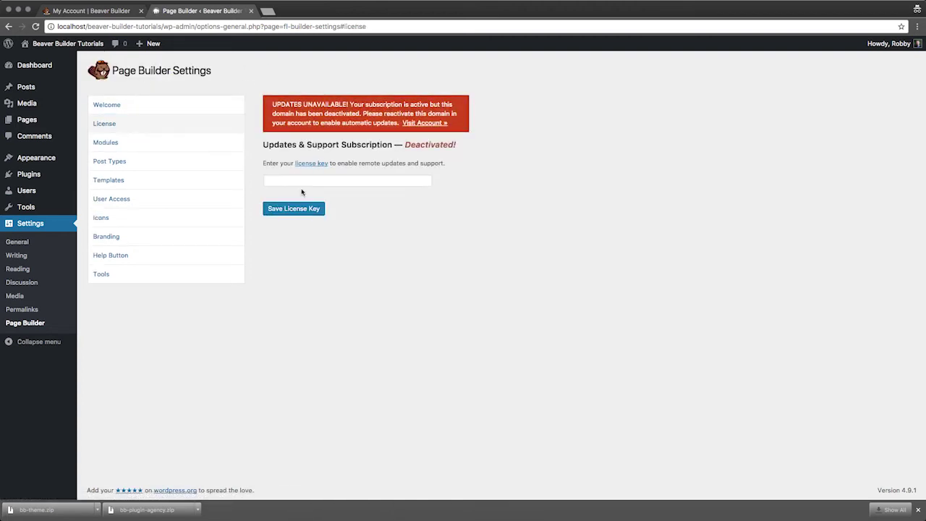
{"action": "left_click", "coordinate": [307, 181]}
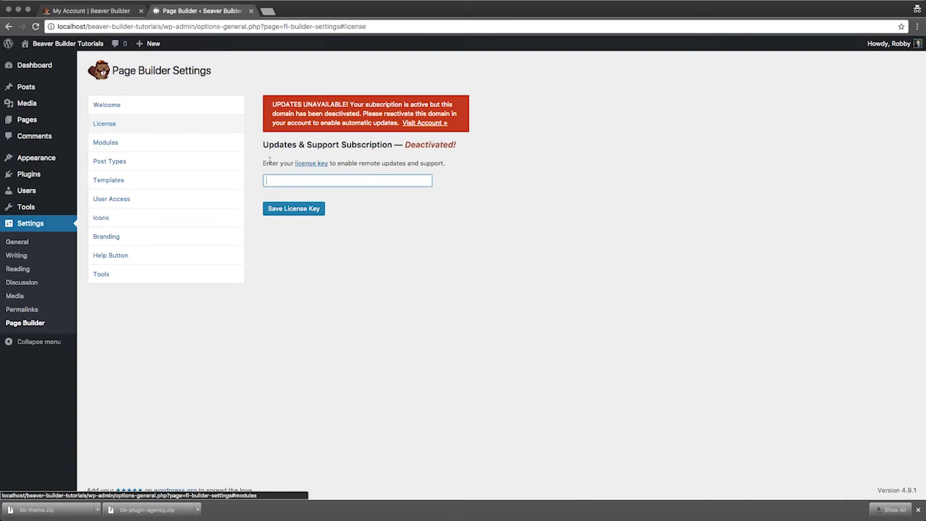
{"action": "key", "text": "super+v"}
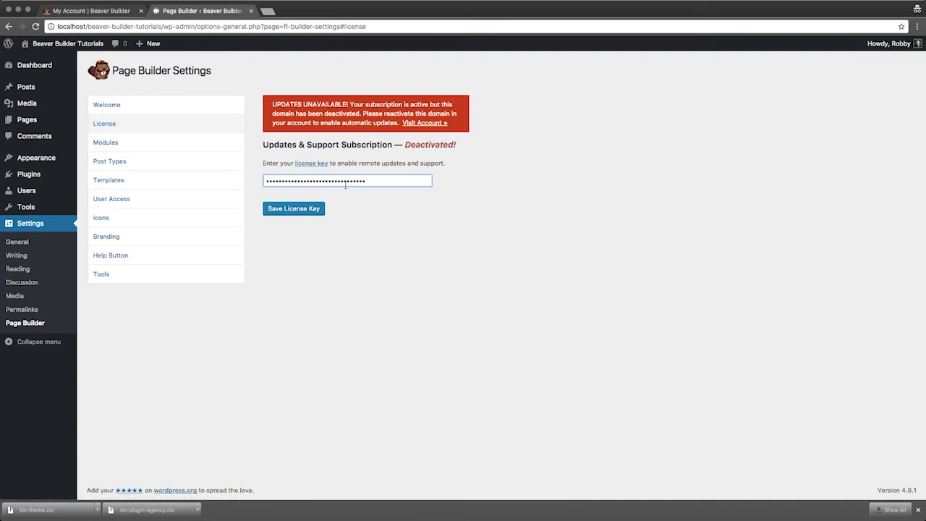
{"action": "left_click", "coordinate": [295, 209]}
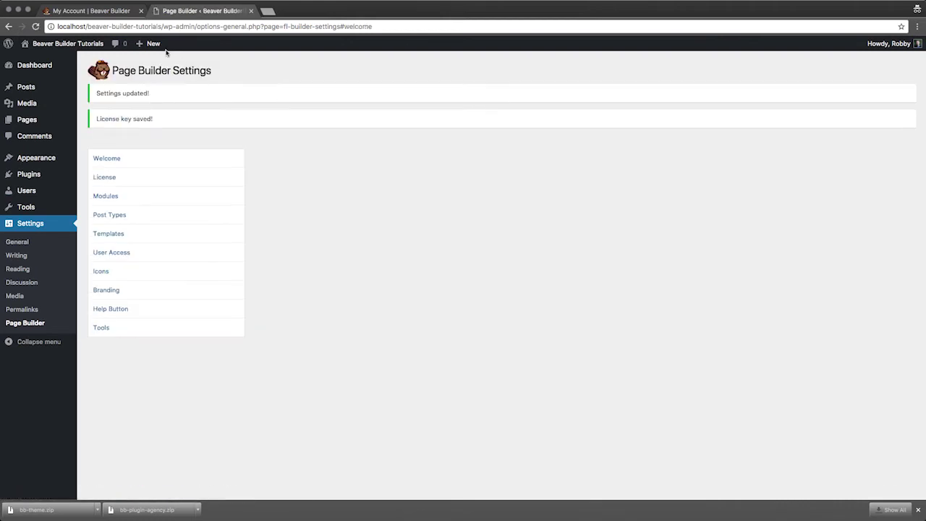
Check the My Account page, then return to the WordPress Page Builder Settings
{"action": "left_click", "coordinate": [99, 13]}
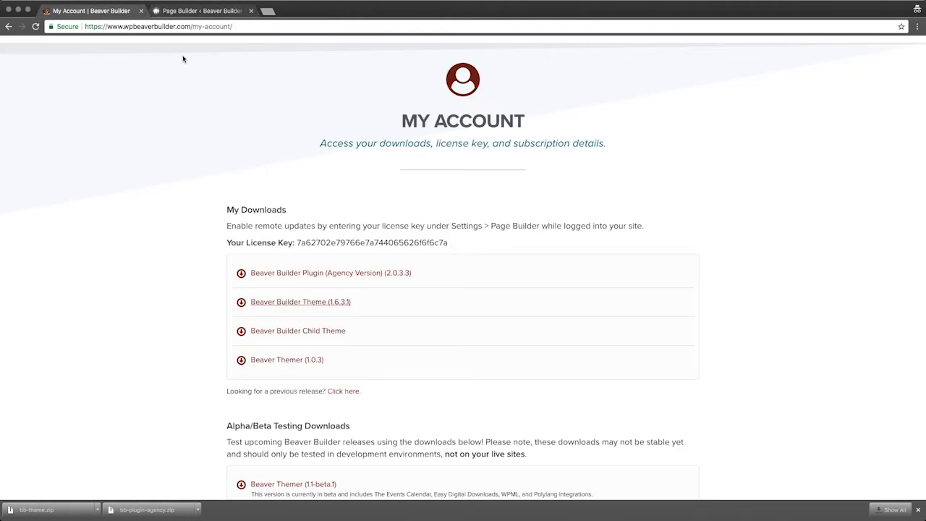
{"action": "left_click", "coordinate": [173, 13]}
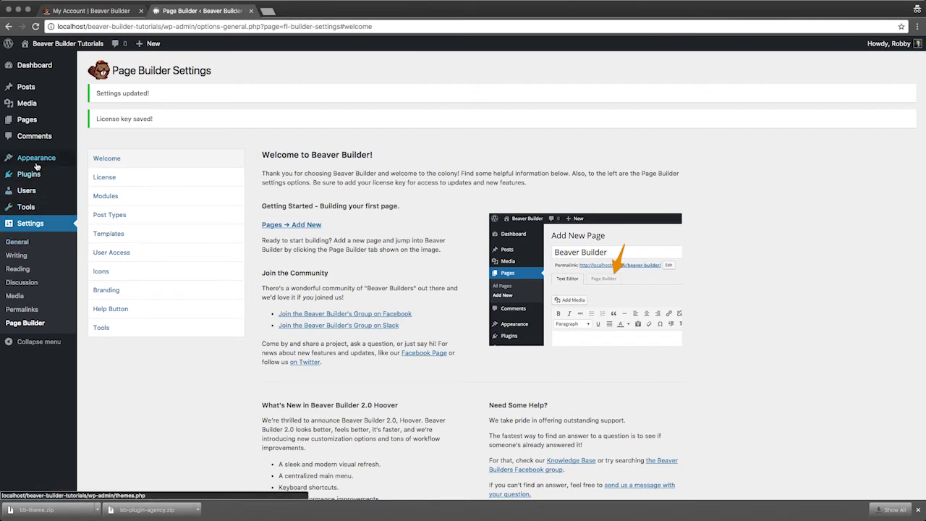
{"action": "mouse_move", "coordinate": [37, 164]}
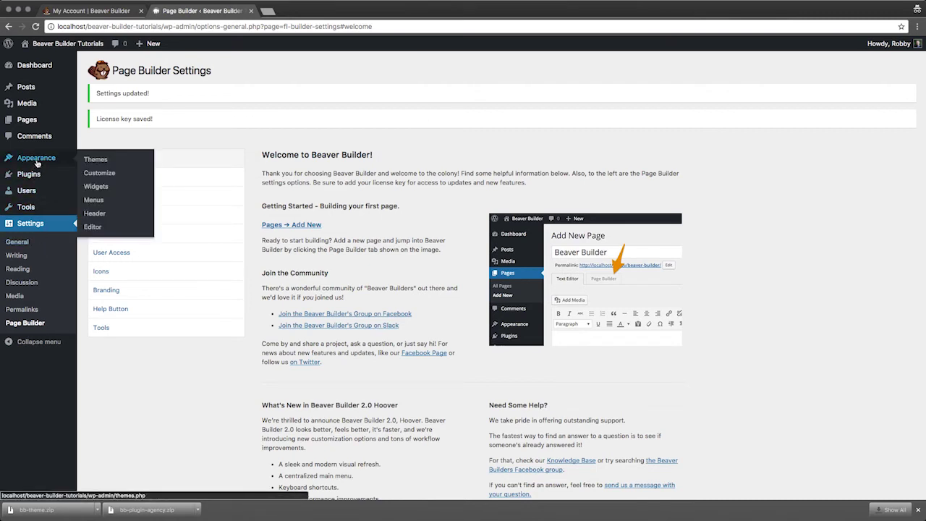
Upload bb-theme.zip under Themes > Add New, install it, and activate the Beaver Builder Theme
{"action": "left_click", "coordinate": [94, 159]}
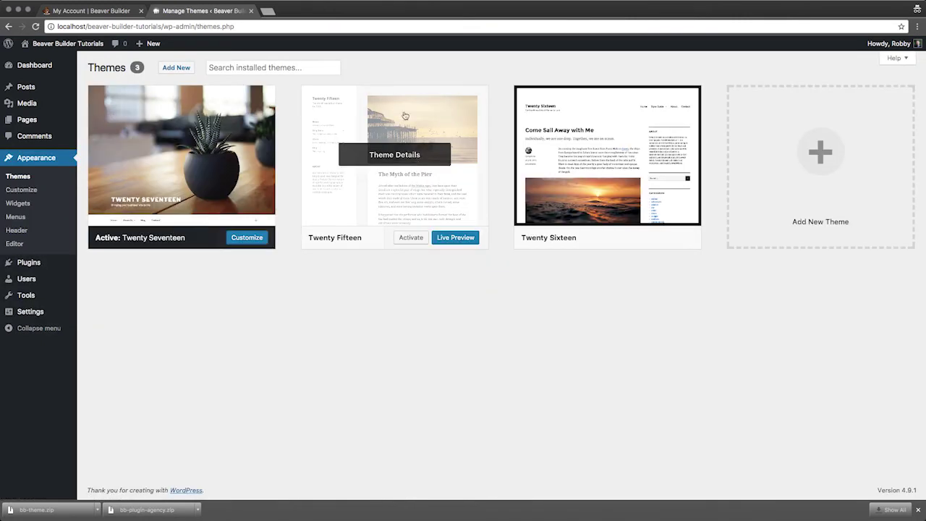
{"action": "left_click", "coordinate": [177, 68]}
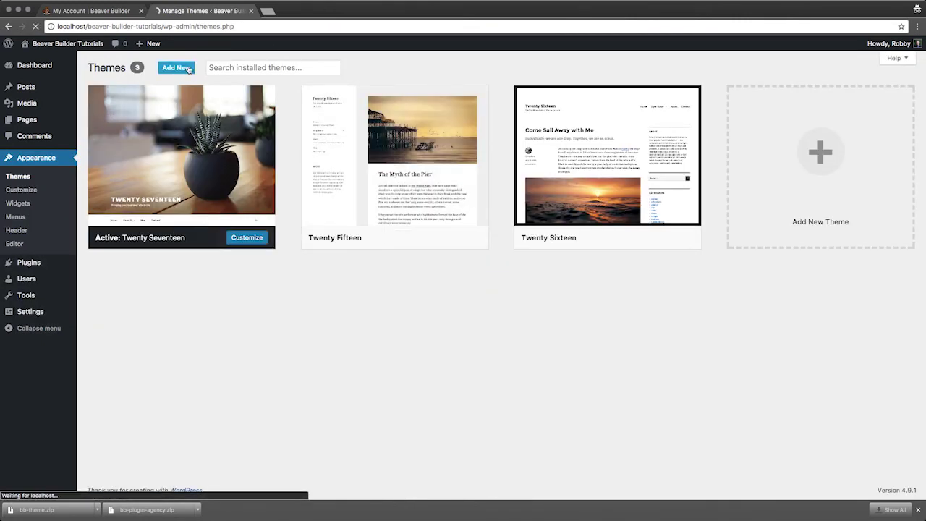
{"action": "left_click", "coordinate": [183, 73]}
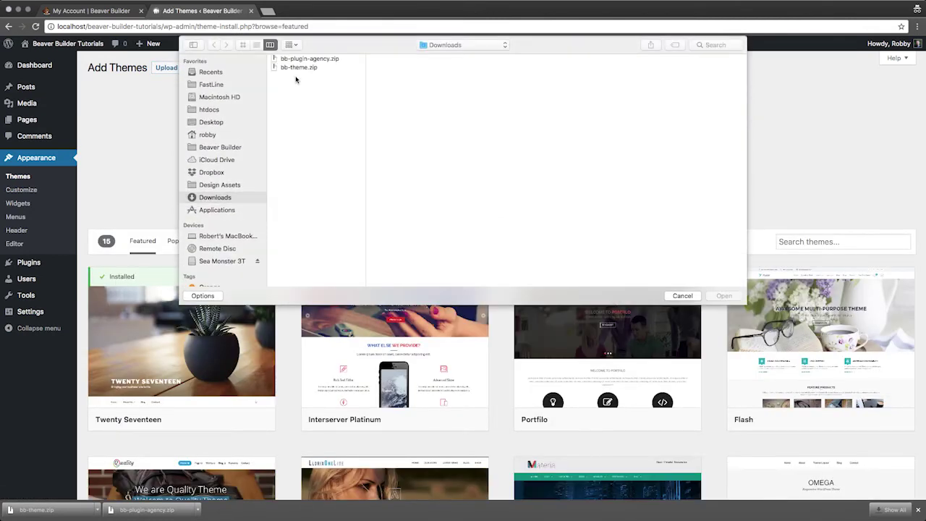
{"action": "left_click", "coordinate": [293, 68]}
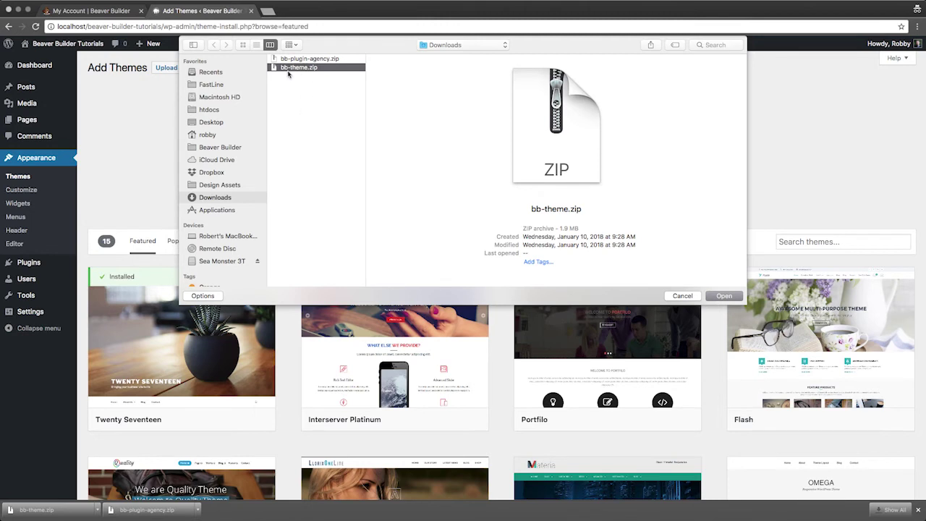
{"action": "left_click", "coordinate": [718, 294]}
{"action": "left_click", "coordinate": [723, 295]}
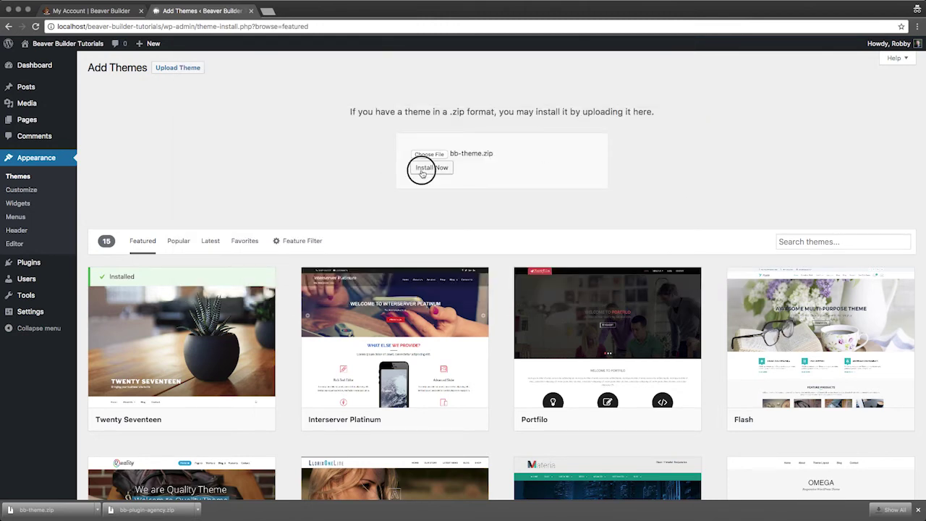
{"action": "left_click", "coordinate": [422, 172]}
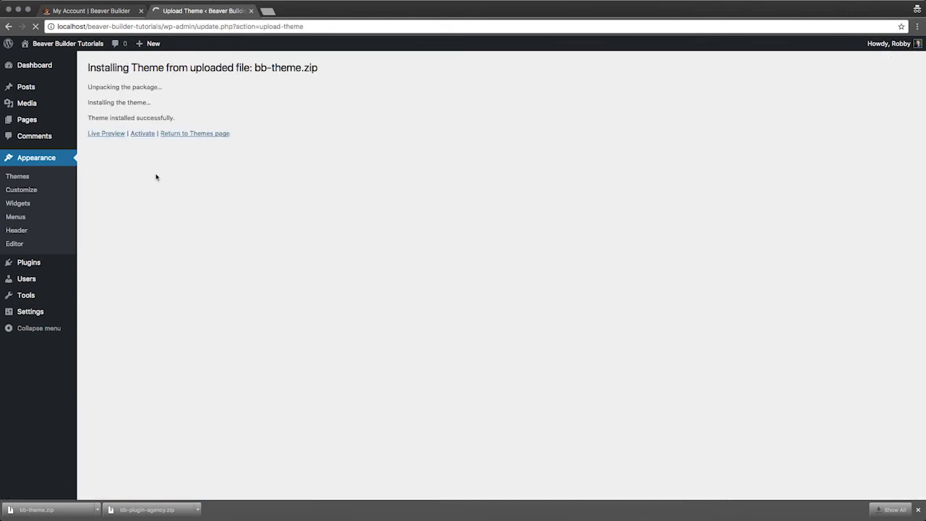
{"action": "left_click", "coordinate": [137, 137]}
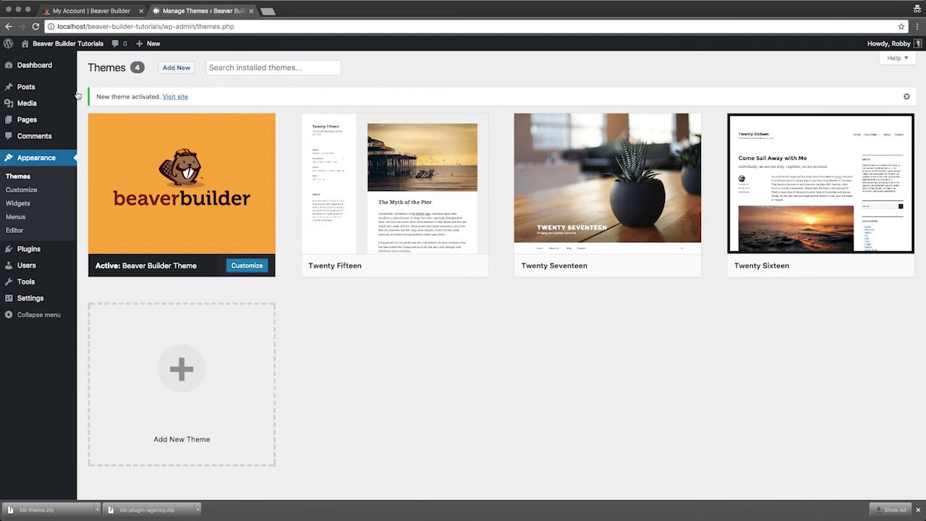
Add a new page titled 'Our First Page' and open it in the Page Builder
{"action": "mouse_move", "coordinate": [30, 126]}
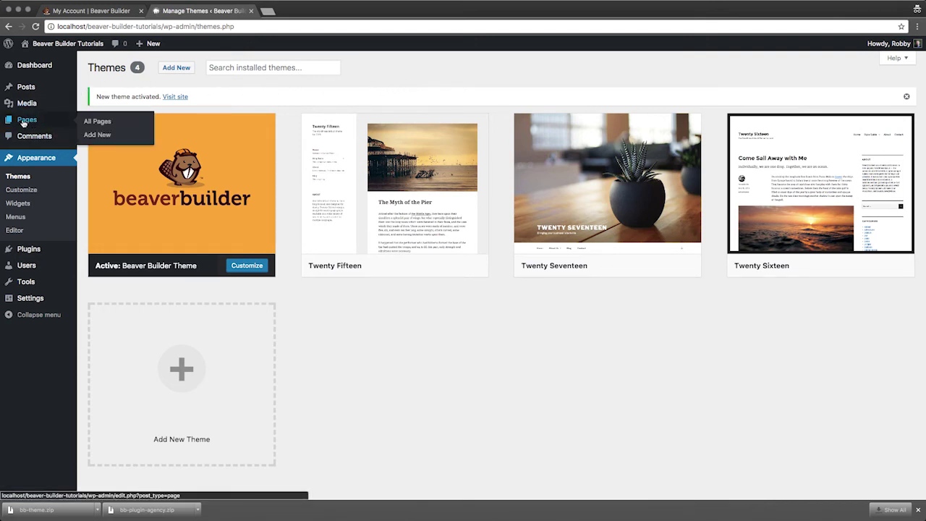
{"action": "left_click", "coordinate": [23, 123]}
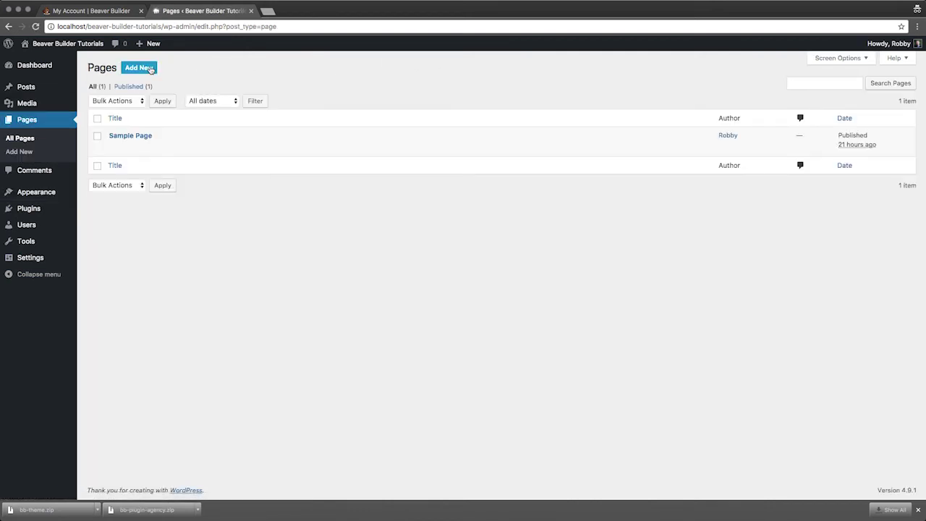
{"action": "left_click", "coordinate": [149, 68]}
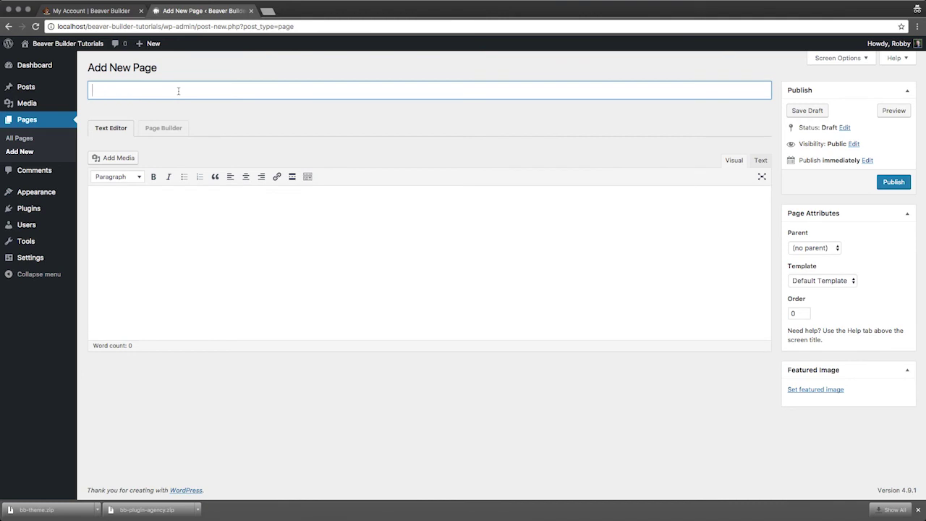
{"action": "type", "text": "Our First PAge"}
{"action": "key", "text": "BackSpace"}
{"action": "key", "text": "BackSpace"}
{"action": "key", "text": "BackSpace"}
{"action": "type", "text": "age"}
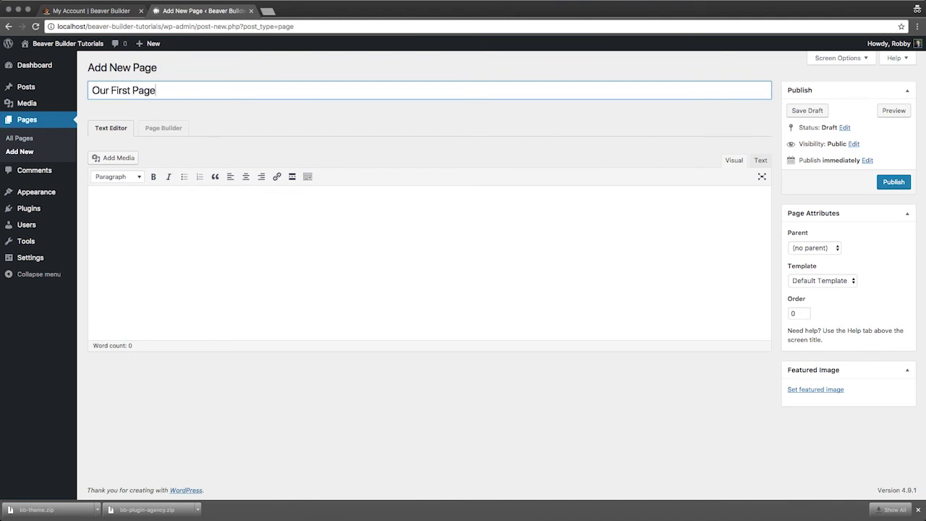
{"action": "left_click", "coordinate": [159, 130]}
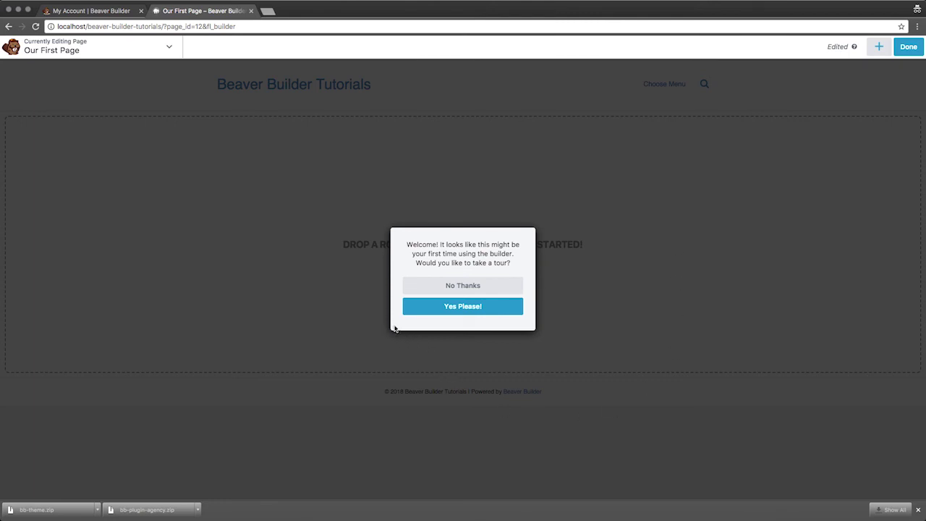
Decline the builder tour and apply the Janelle Awkward landing template
{"action": "left_click", "coordinate": [465, 286]}
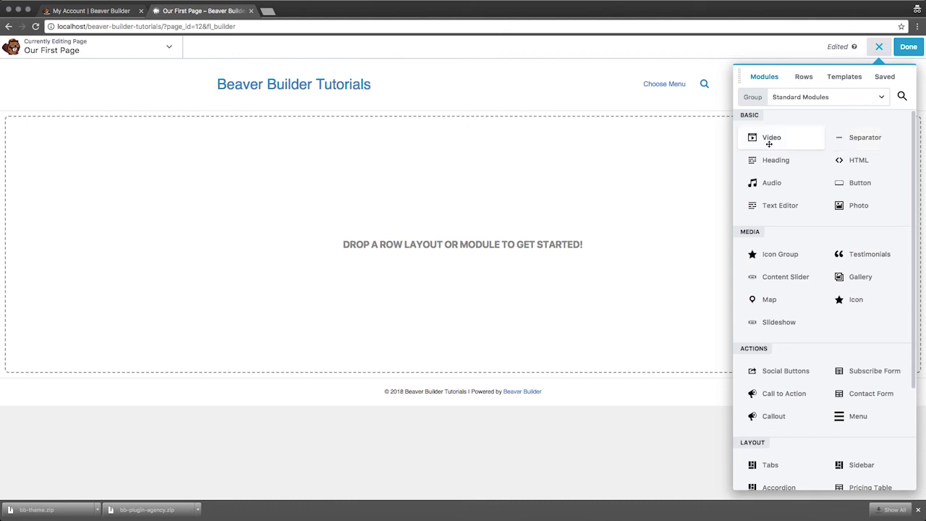
{"action": "left_click", "coordinate": [808, 83]}
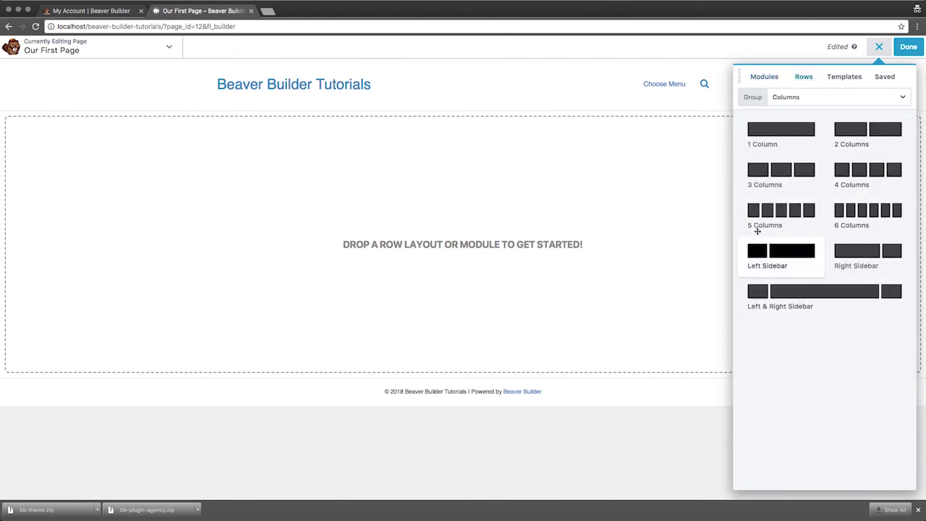
{"action": "left_click", "coordinate": [839, 76]}
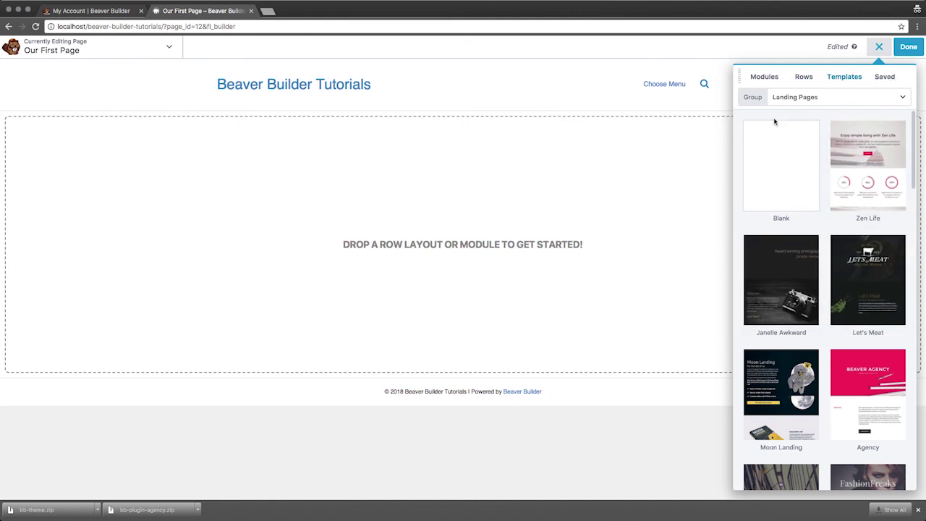
{"action": "left_click", "coordinate": [779, 280]}
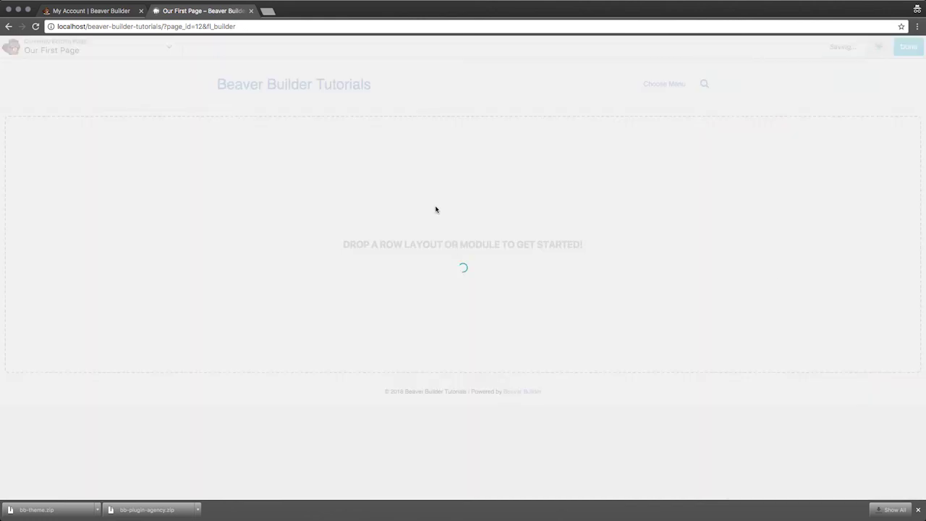
Open the About me heading in the Text Editor and select its text
{"action": "scroll", "coordinate": [436, 208], "scroll_direction": "down", "scroll_amount": 5}
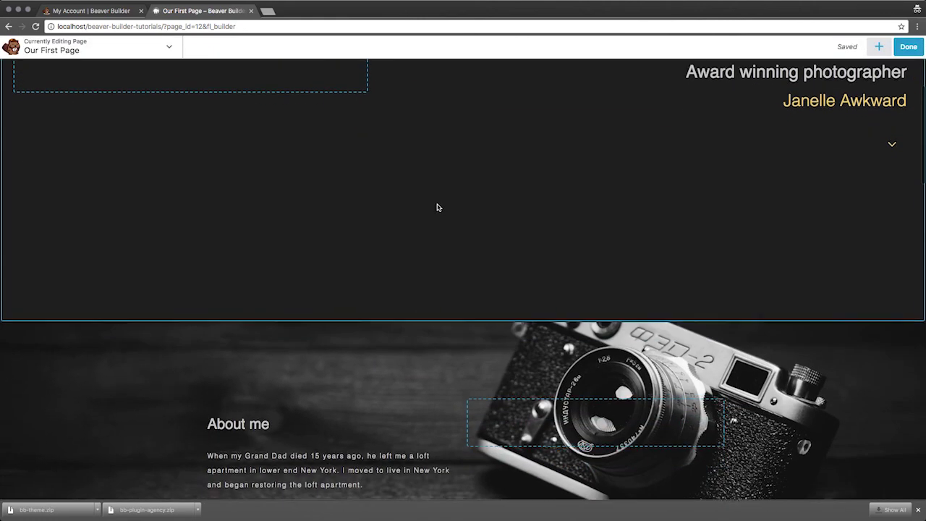
{"action": "scroll", "coordinate": [436, 209], "scroll_direction": "down", "scroll_amount": 3}
{"action": "left_click", "coordinate": [262, 283]}
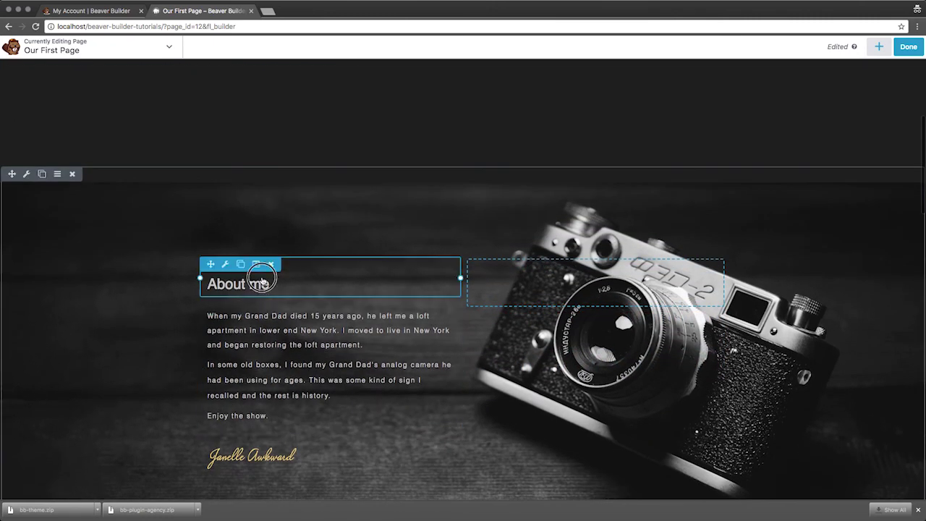
{"action": "left_click_drag", "start_coordinate": [86, 186], "coordinate": [19, 190]}
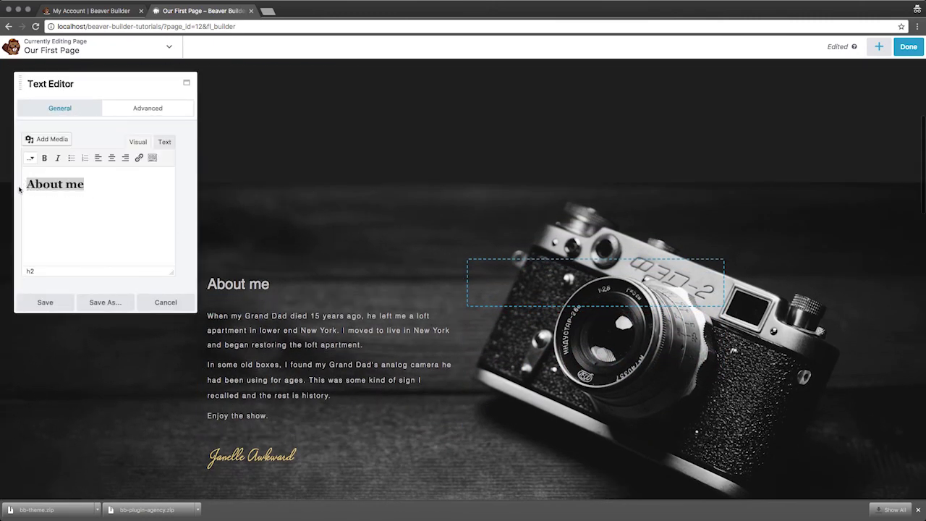